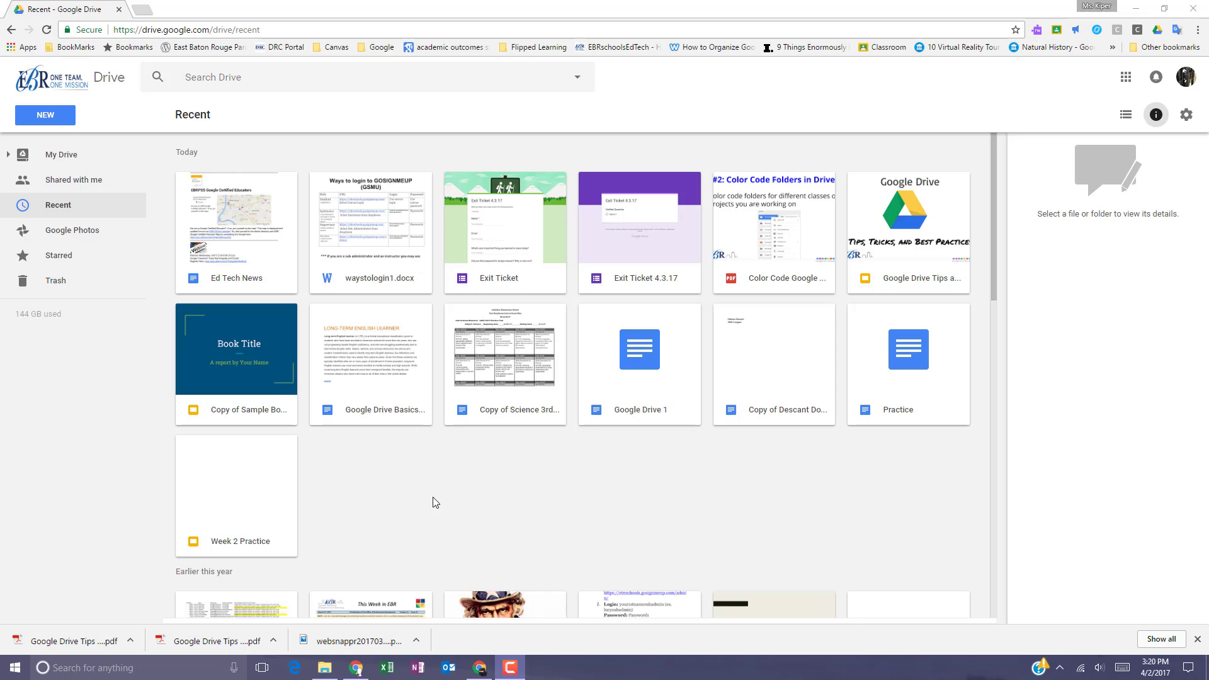
Select the Ed Tech News tile in Recent to see the five folders it's in
{"action": "left_click", "coordinate": [257, 273]}
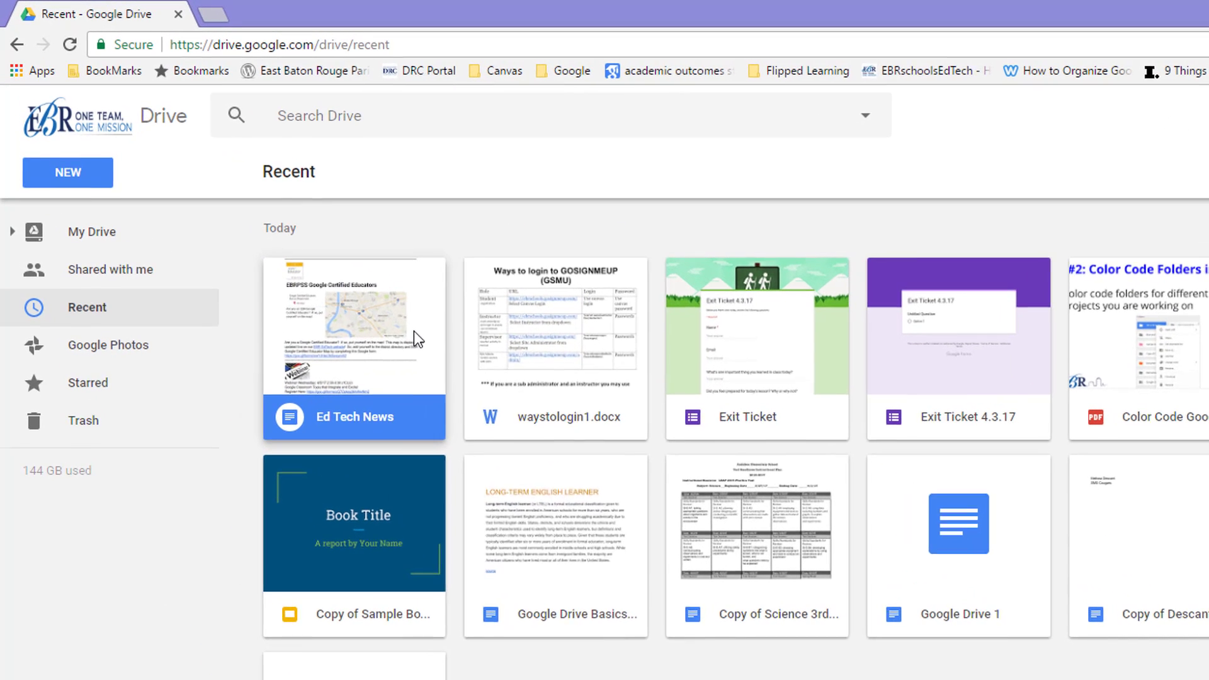
Open the Move to dialog for Ed Tech News and browse inside My Drive
{"action": "right_click", "coordinate": [279, 226]}
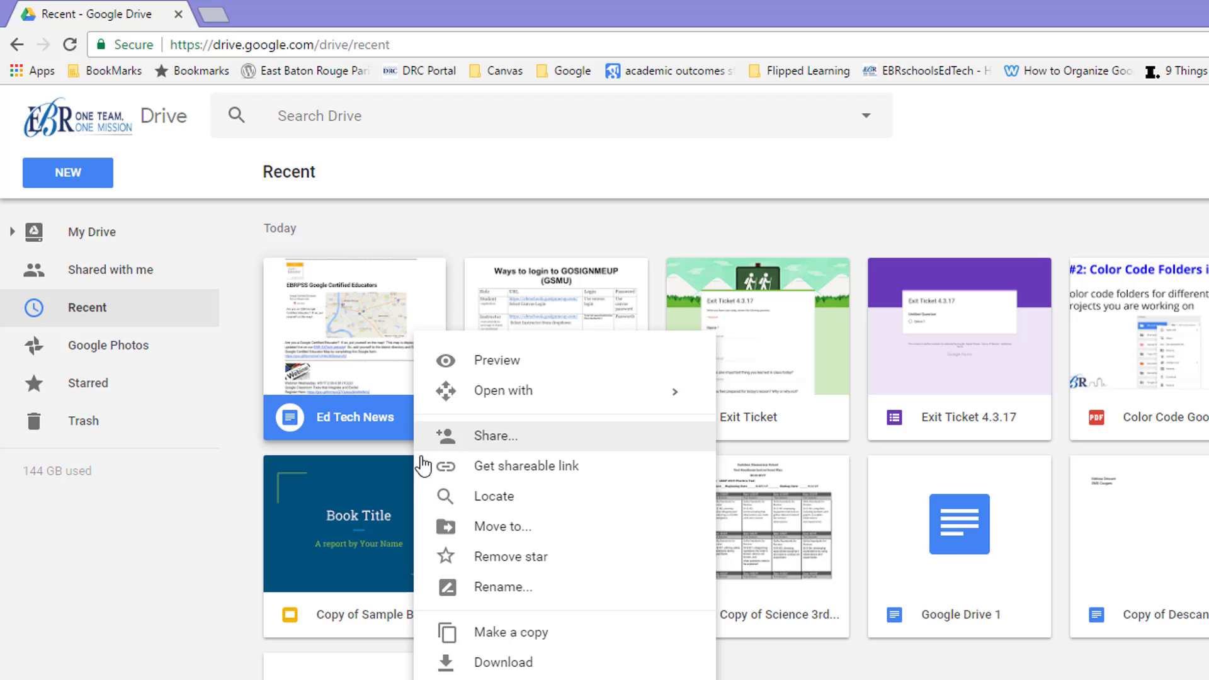
{"action": "left_click", "coordinate": [586, 533]}
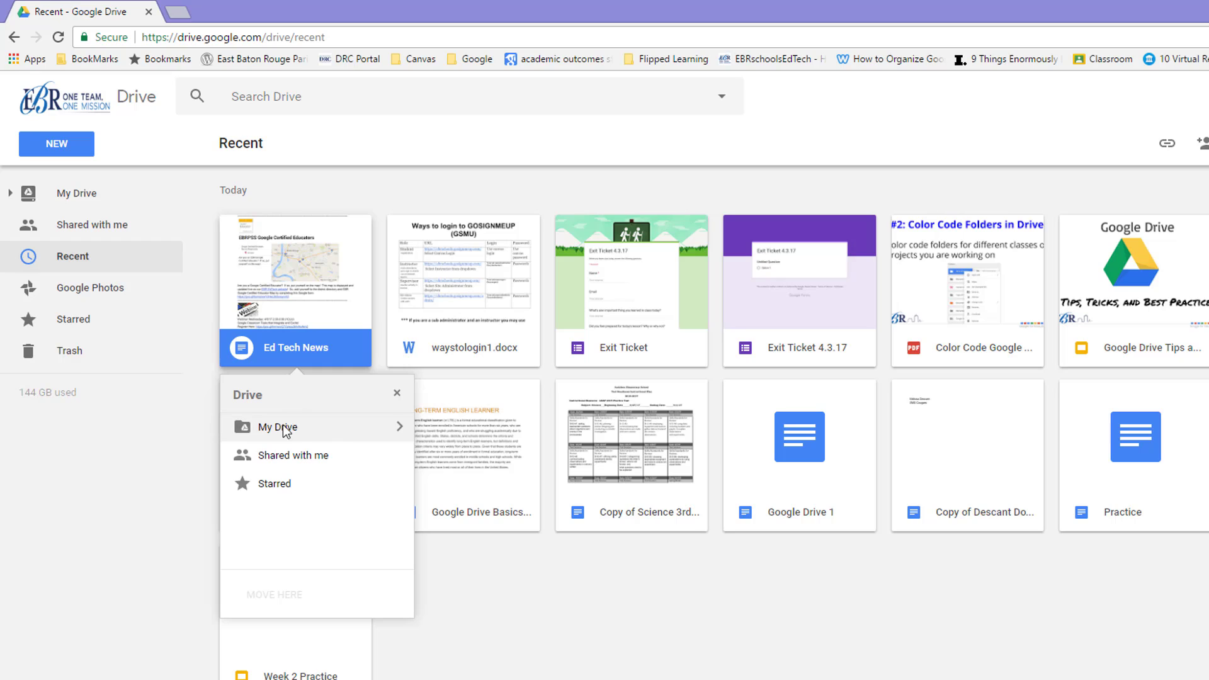
{"action": "left_click", "coordinate": [400, 428]}
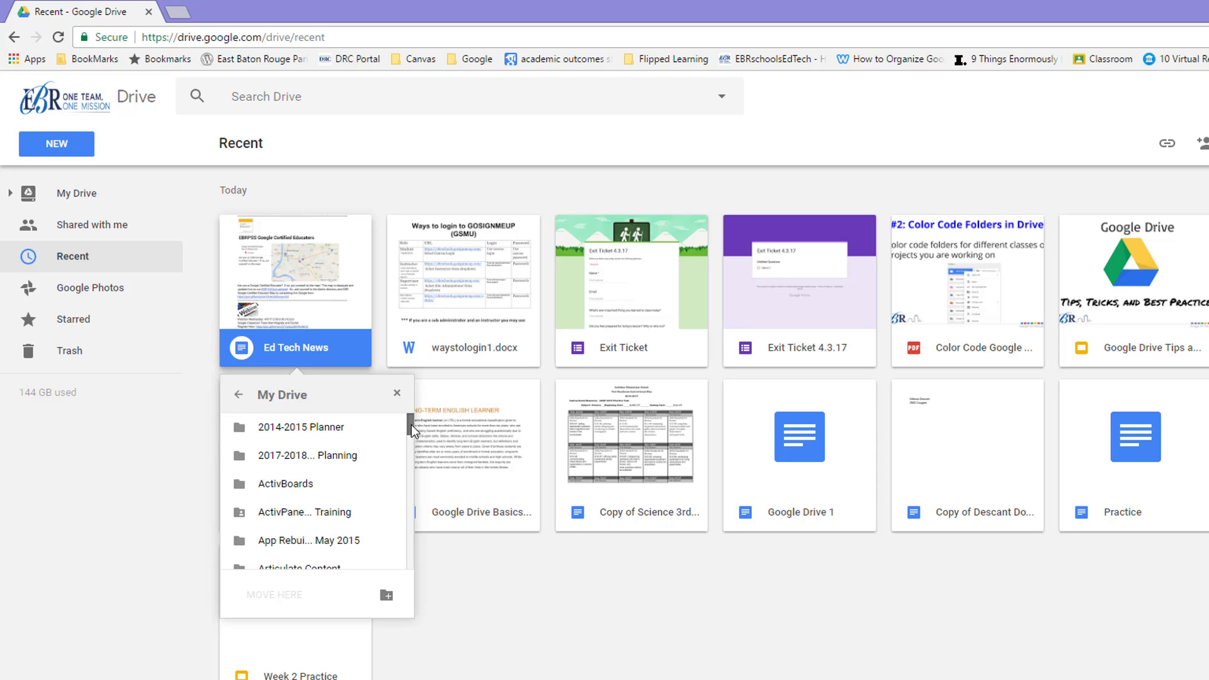
{"action": "left_click_drag", "start_coordinate": [409, 424], "coordinate": [409, 439]}
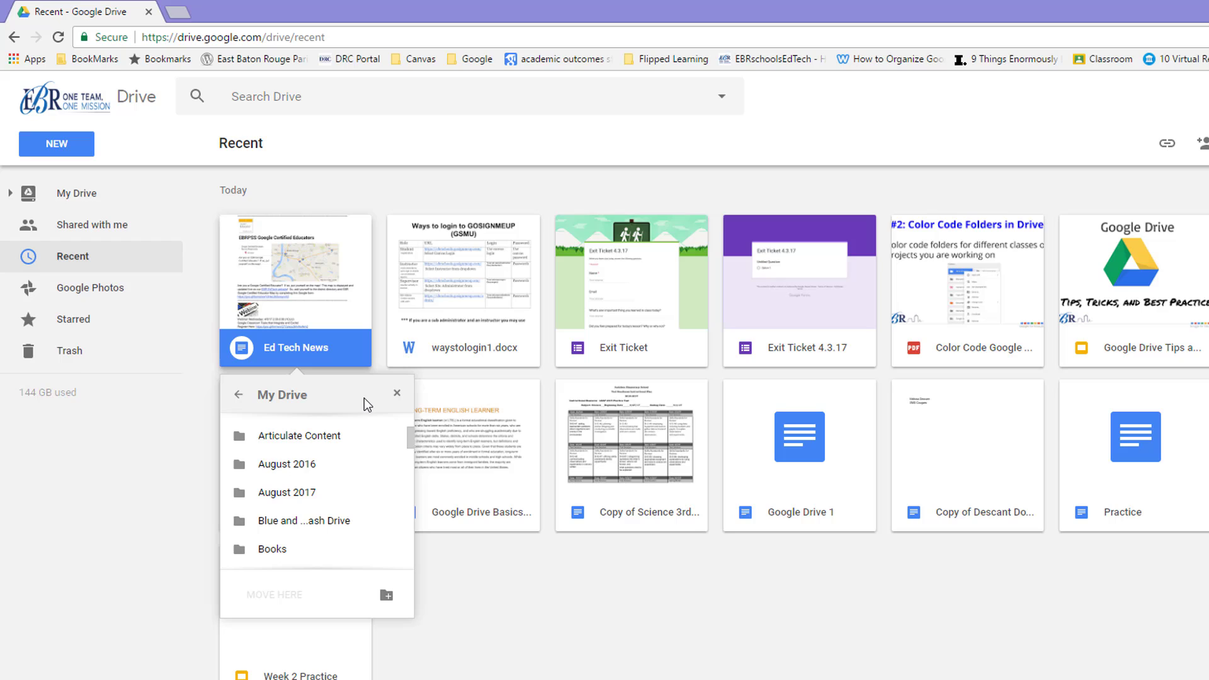
Add Ed Tech News to the August 2016 folder using Ctrl to keep other locations
{"action": "left_click", "coordinate": [292, 464]}
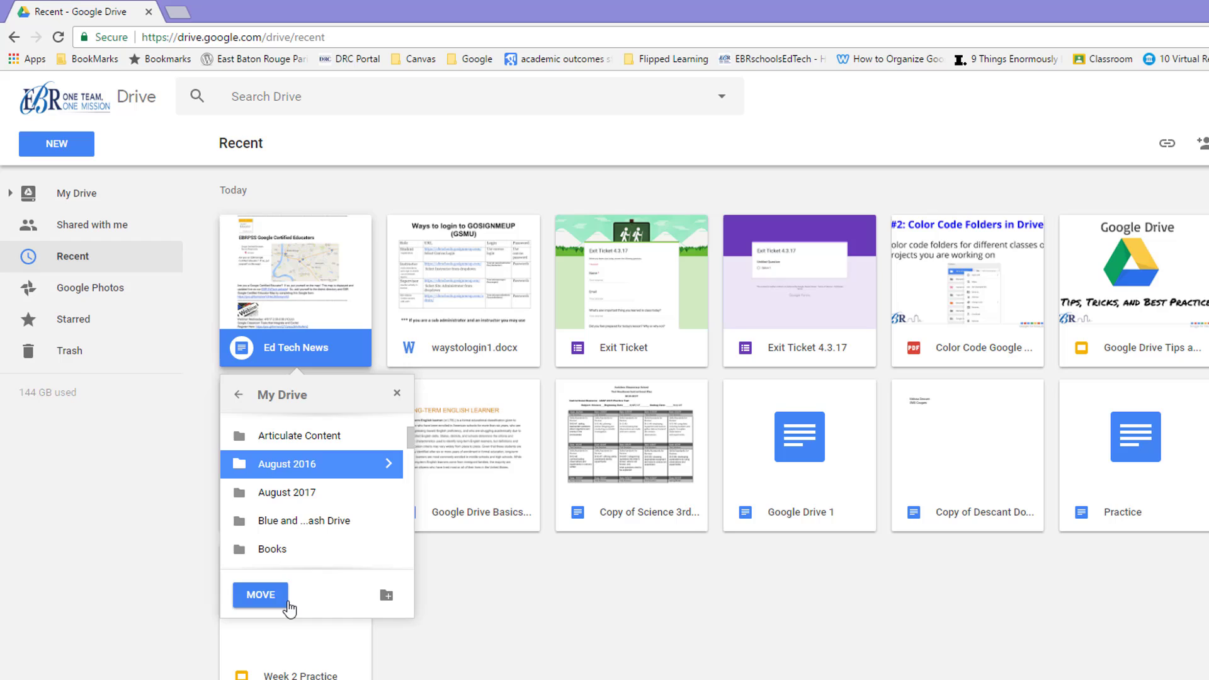
{"action": "key", "text": "ctrl"}
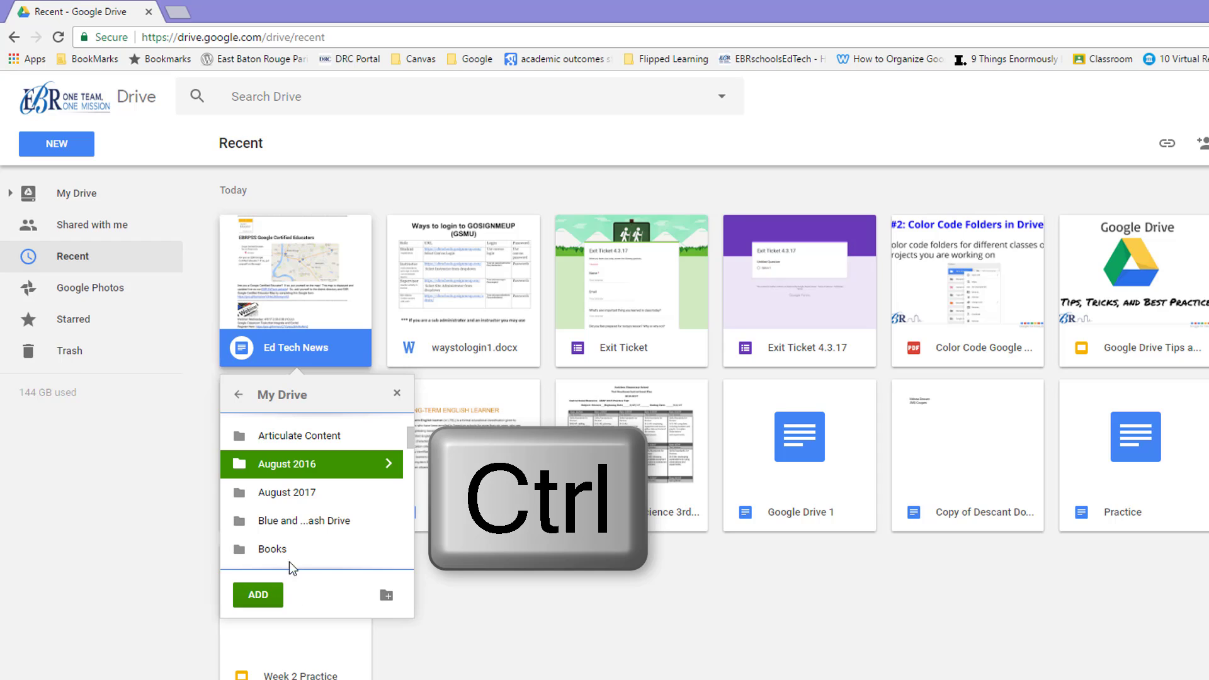
{"action": "left_click", "coordinate": [257, 595]}
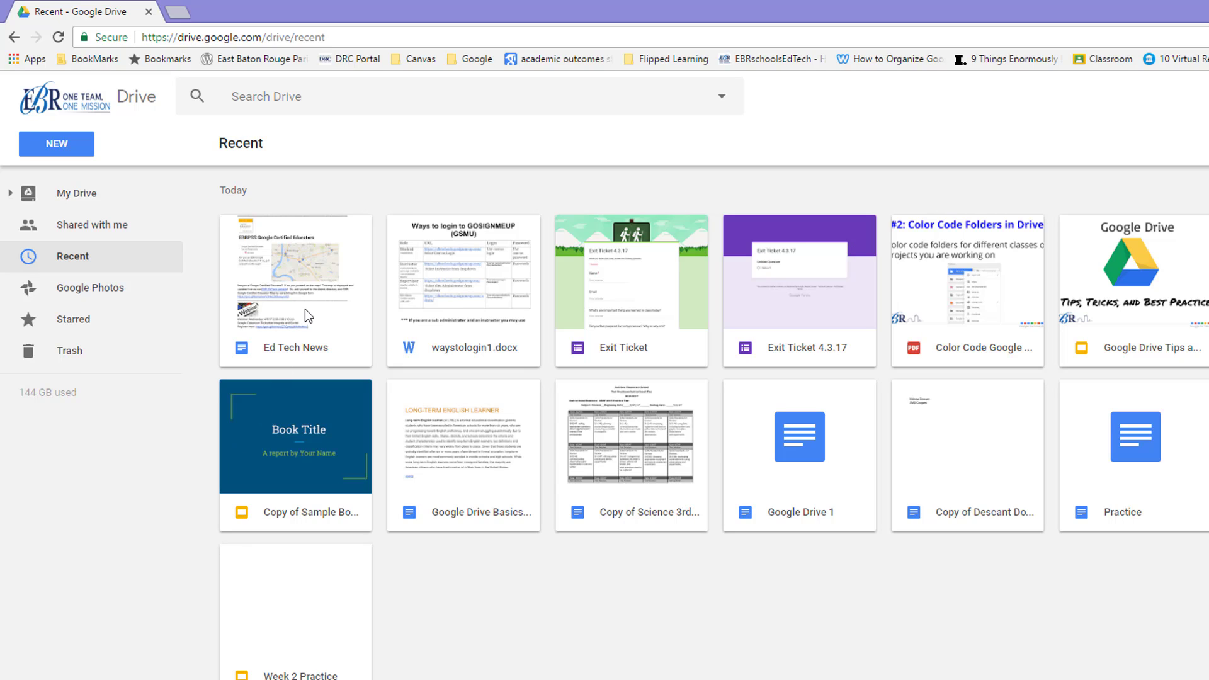
Add Ed Tech News to My Drive's August 2017 folder with Ctrl, keeping existing folders
{"action": "right_click", "coordinate": [305, 309]}
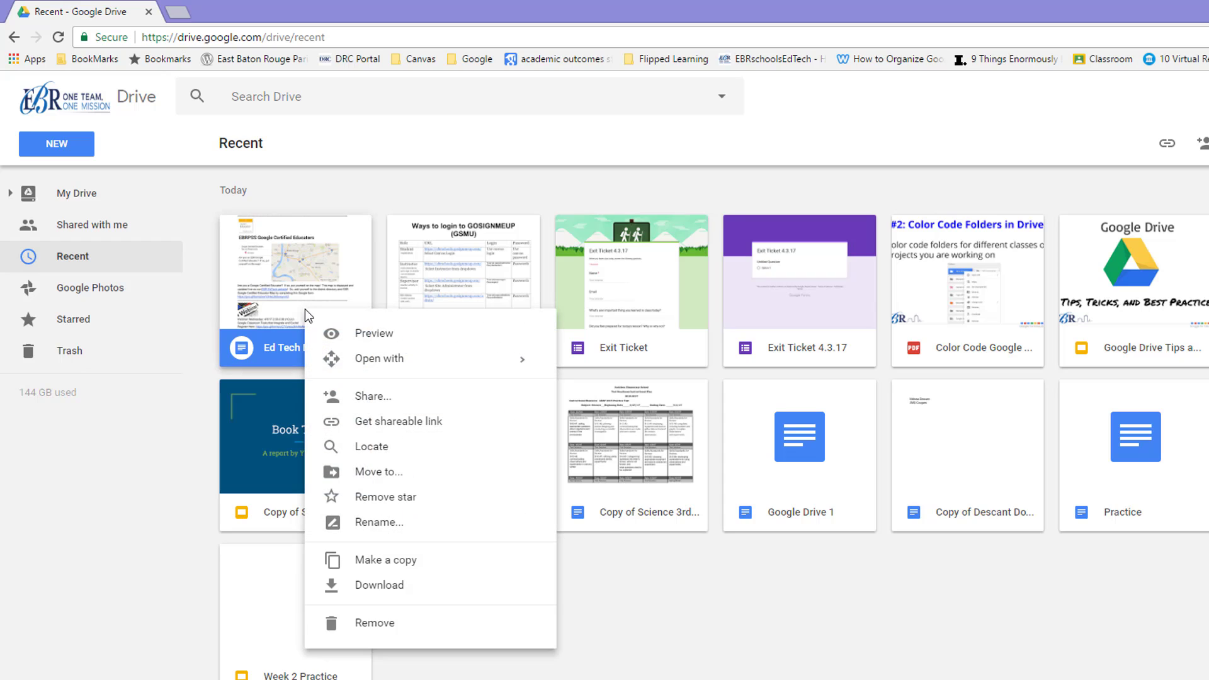
{"action": "left_click", "coordinate": [335, 472]}
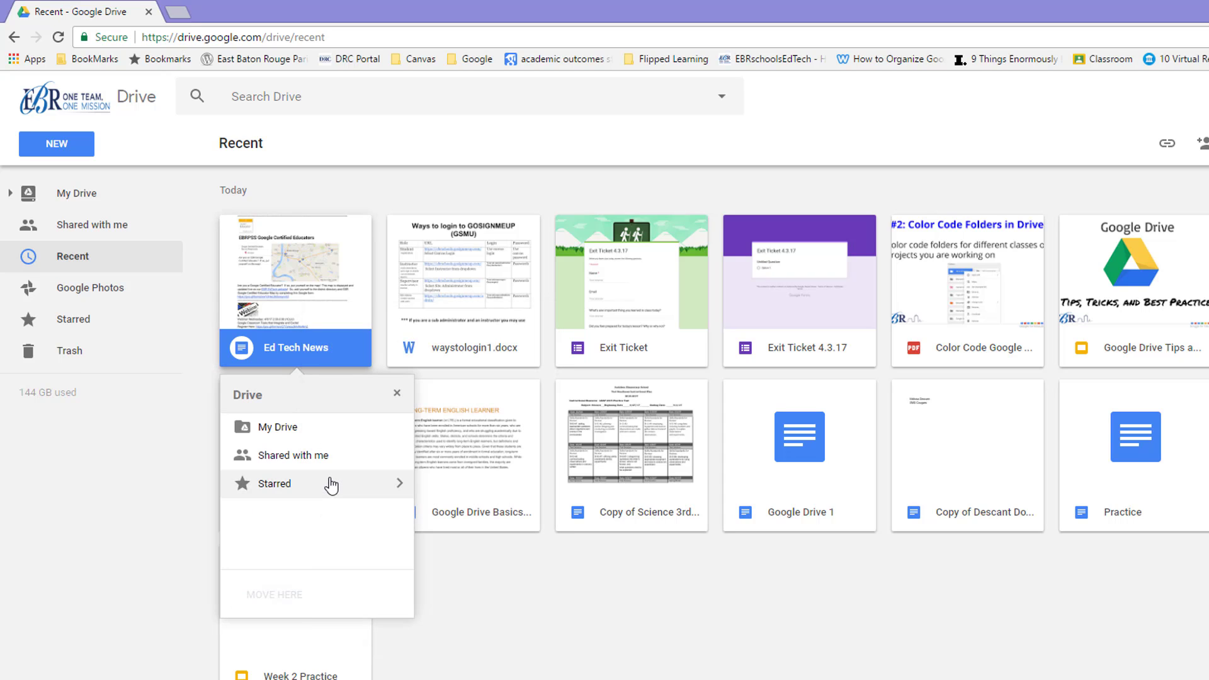
{"action": "left_click", "coordinate": [398, 429]}
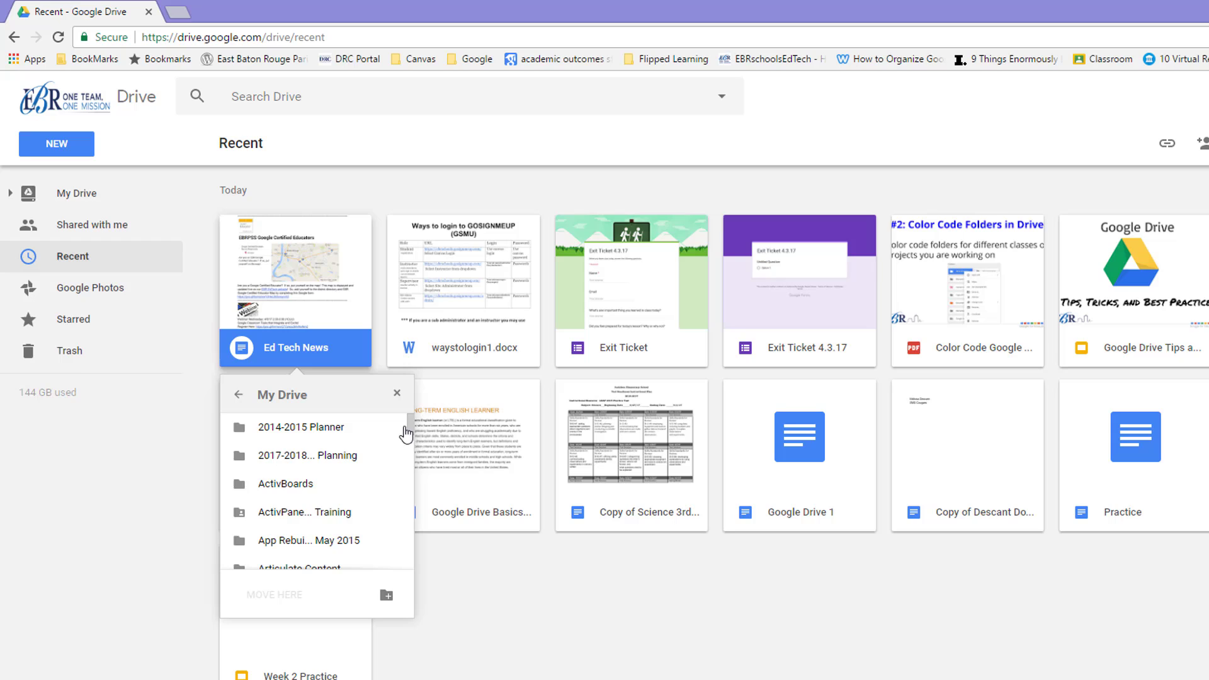
{"action": "left_click_drag", "start_coordinate": [412, 430], "coordinate": [411, 448]}
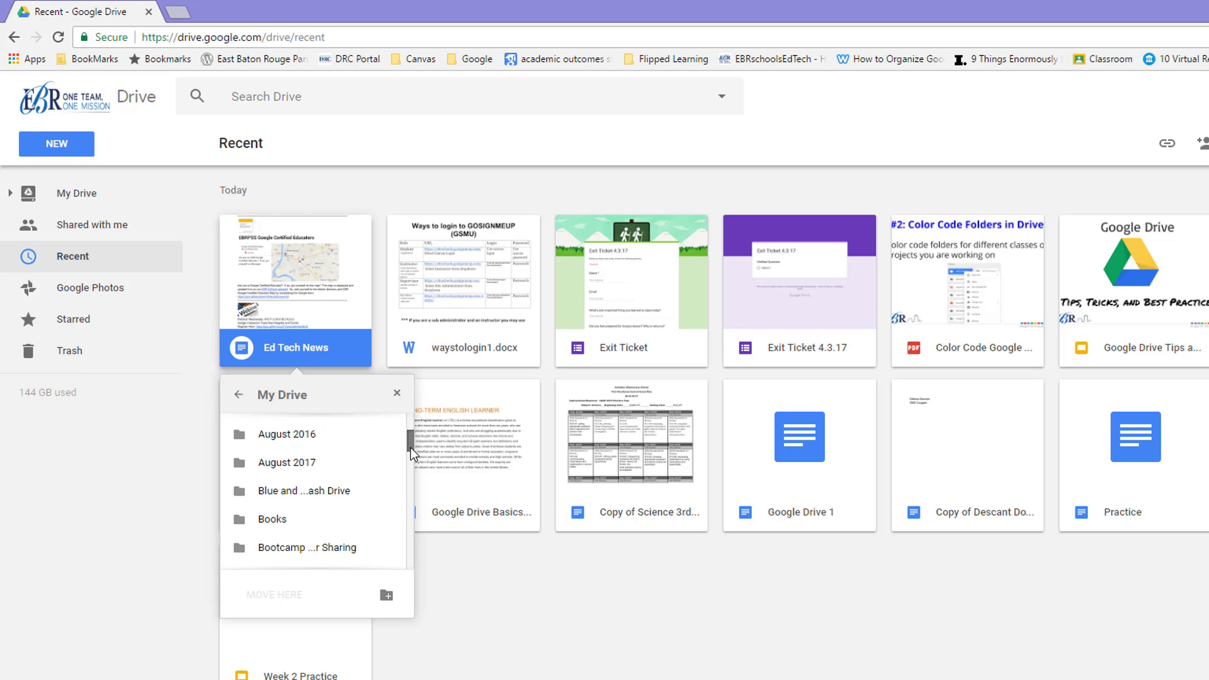
{"action": "left_click", "coordinate": [310, 465]}
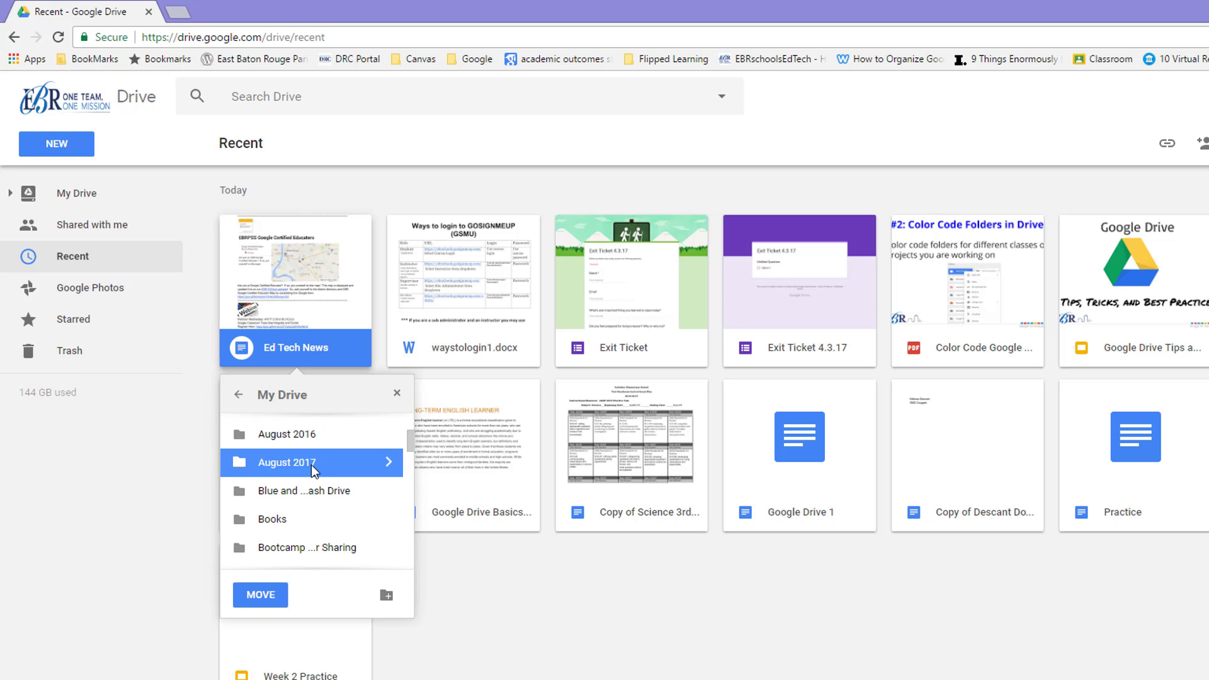
{"action": "key", "text": "ctrl"}
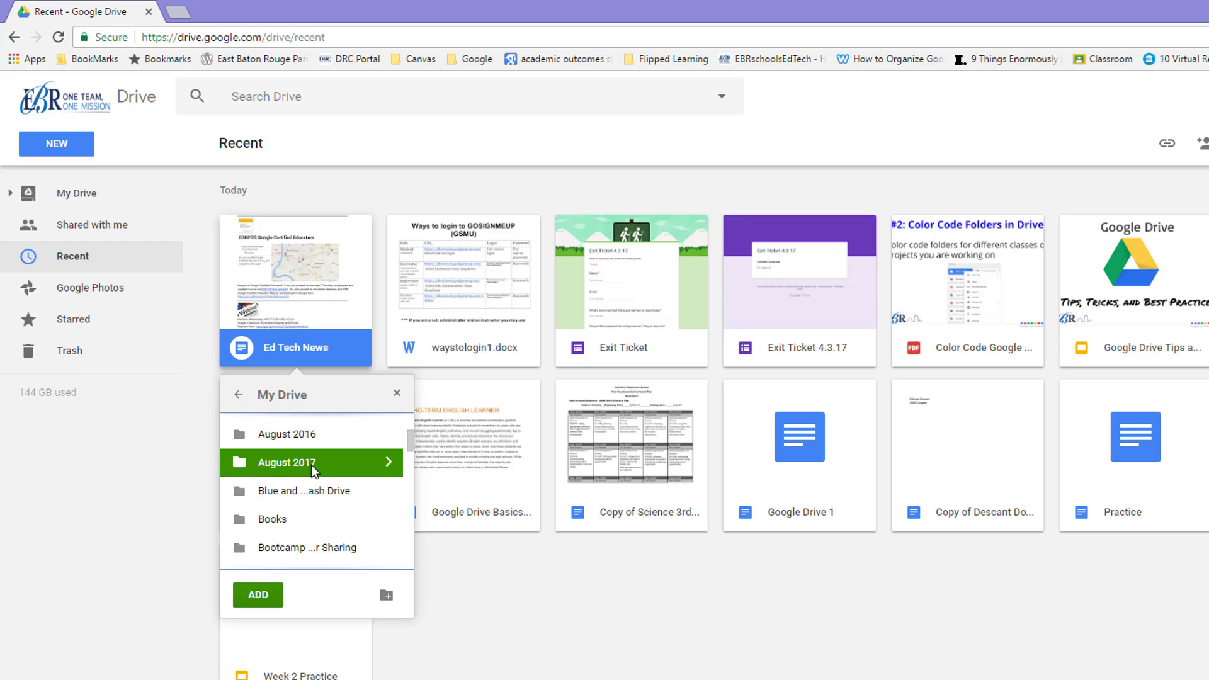
{"action": "left_click", "coordinate": [248, 595]}
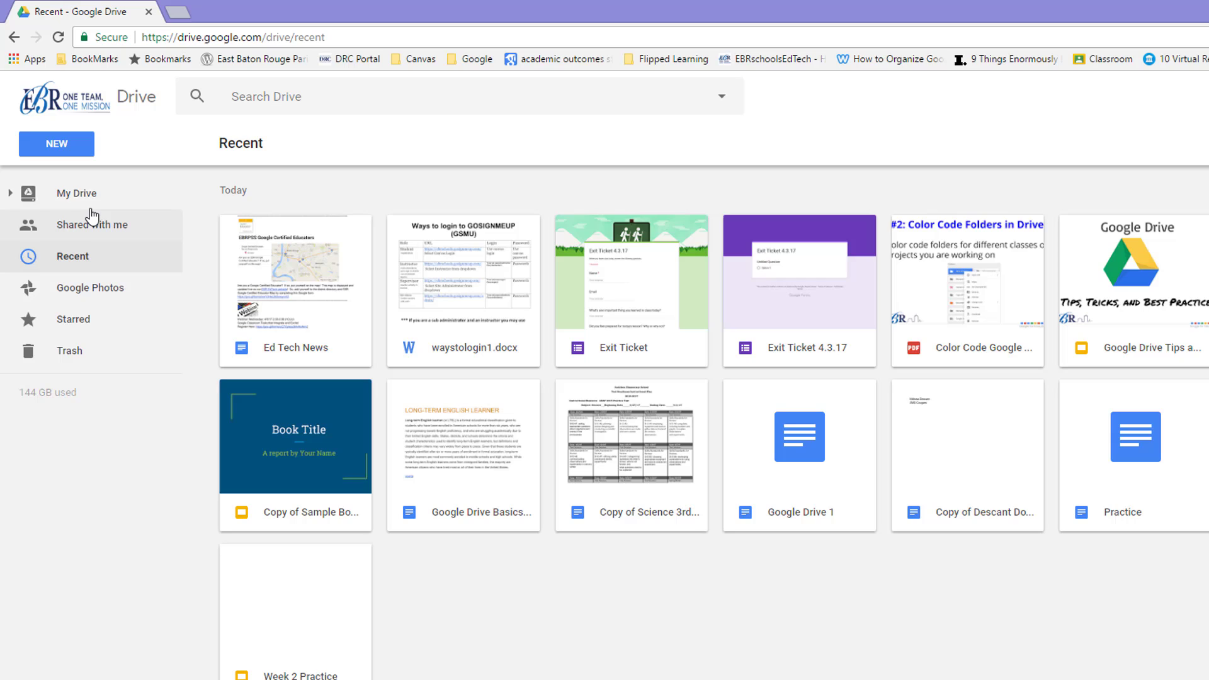
Check that August 2016 and August 2017 in My Drive both contain Ed Tech News
{"action": "left_click", "coordinate": [77, 194]}
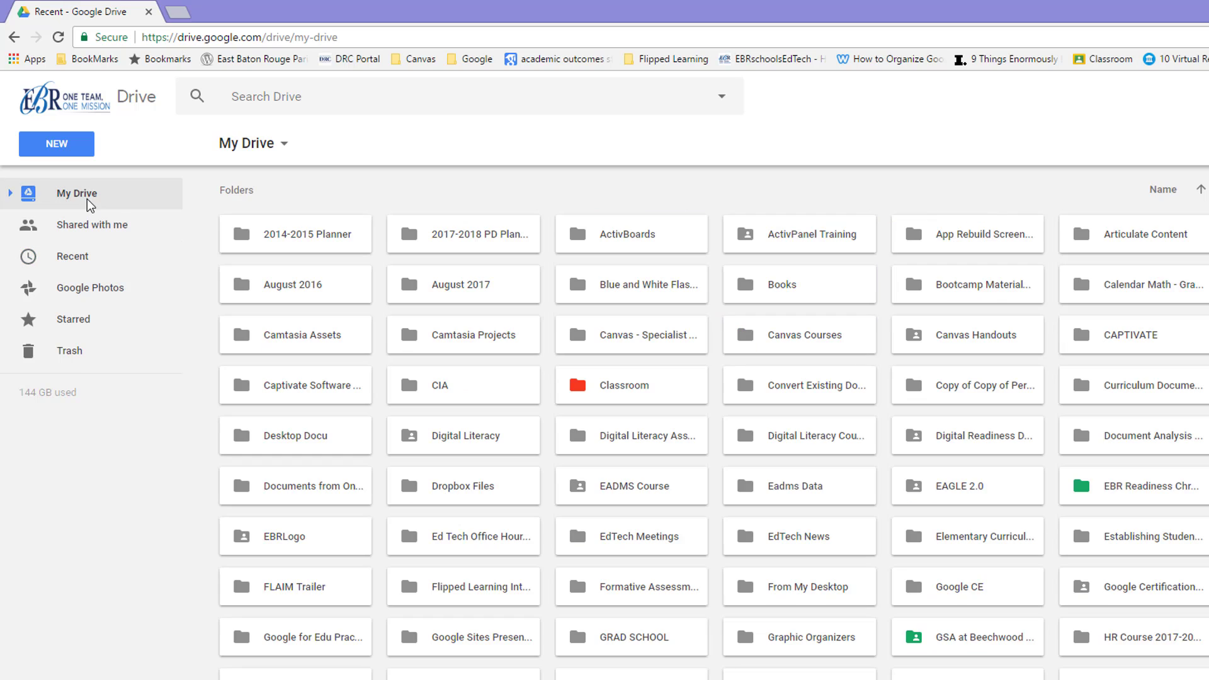
{"action": "double_click", "coordinate": [292, 284]}
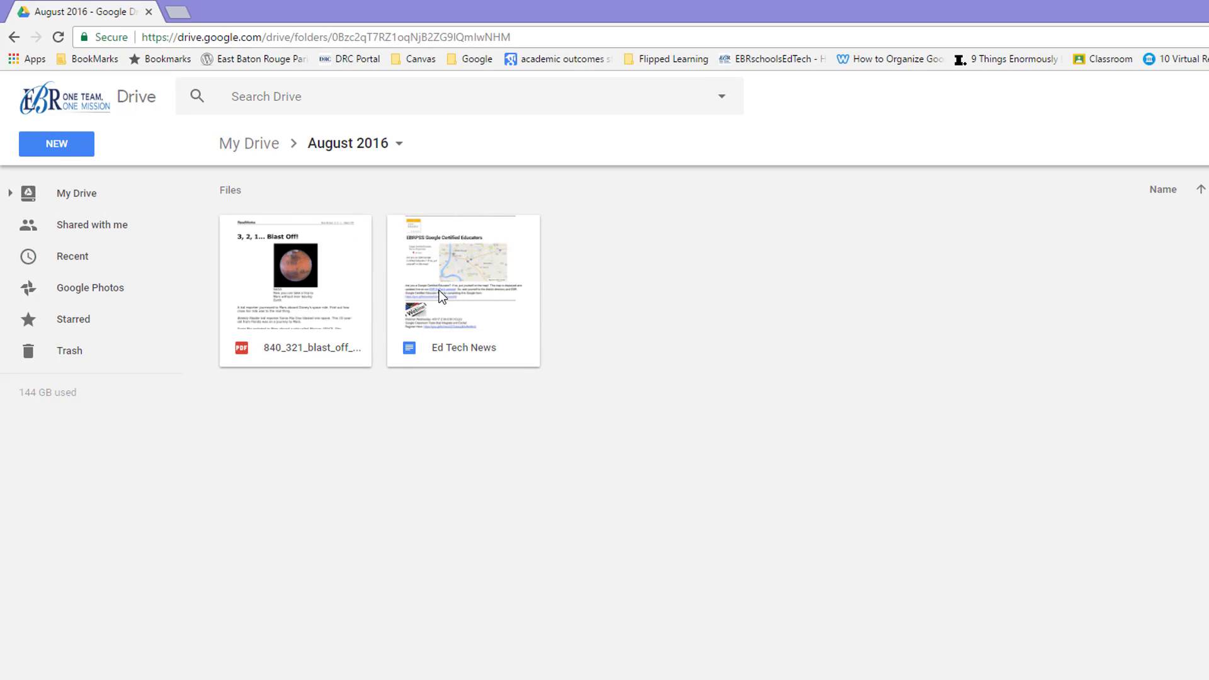
{"action": "left_click", "coordinate": [17, 38]}
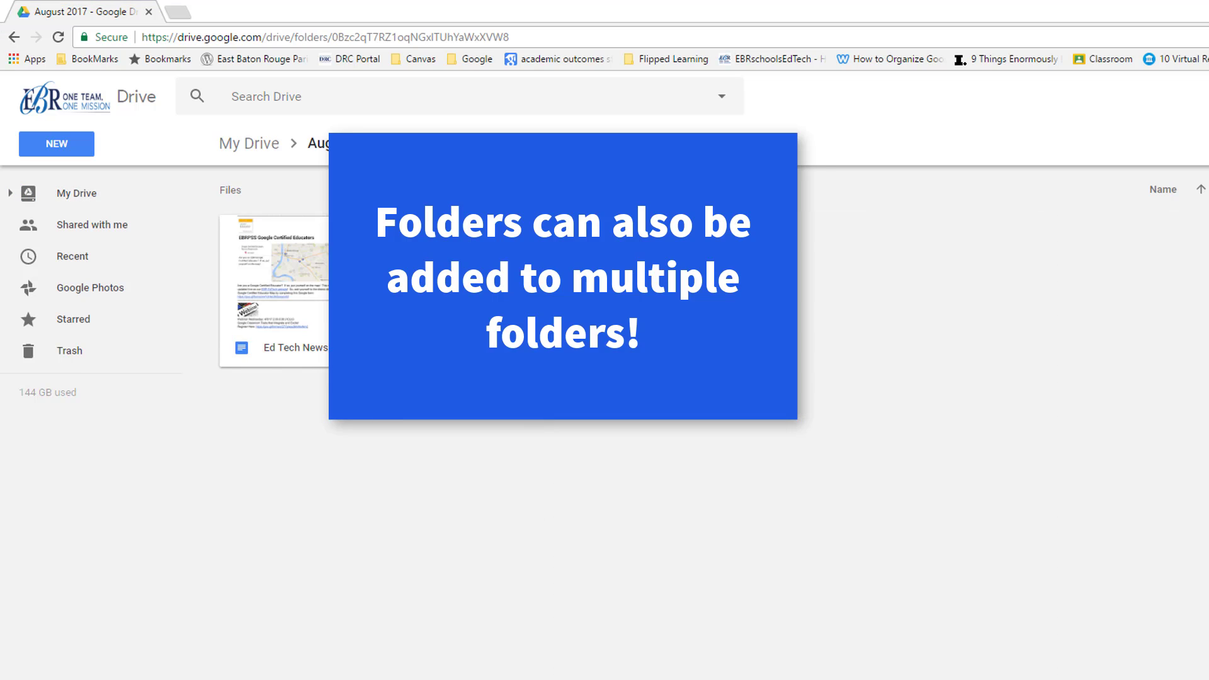